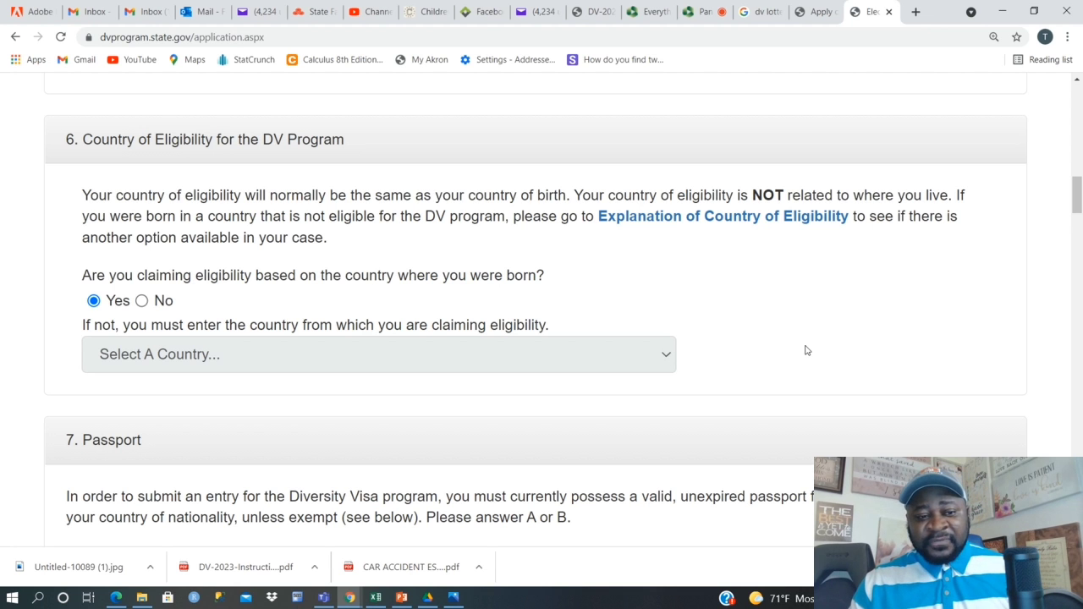
{"action": "scroll", "coordinate": [803, 348], "scroll_direction": "up", "scroll_amount": 2}
{"action": "scroll", "coordinate": [534, 365], "scroll_direction": "down", "scroll_amount": 1}
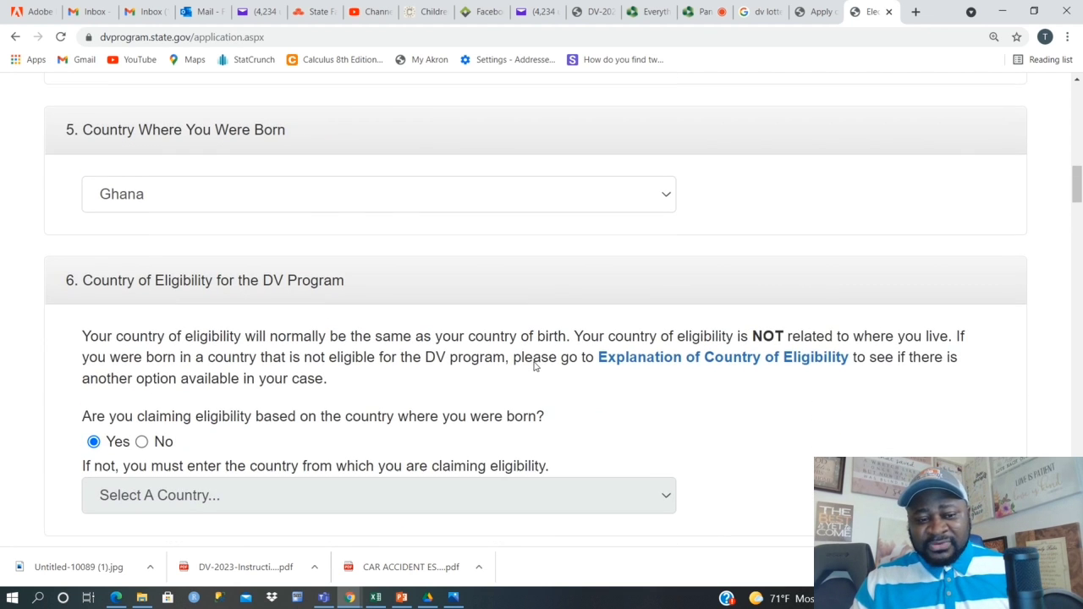
{"action": "scroll", "coordinate": [508, 380], "scroll_direction": "down", "scroll_amount": 1}
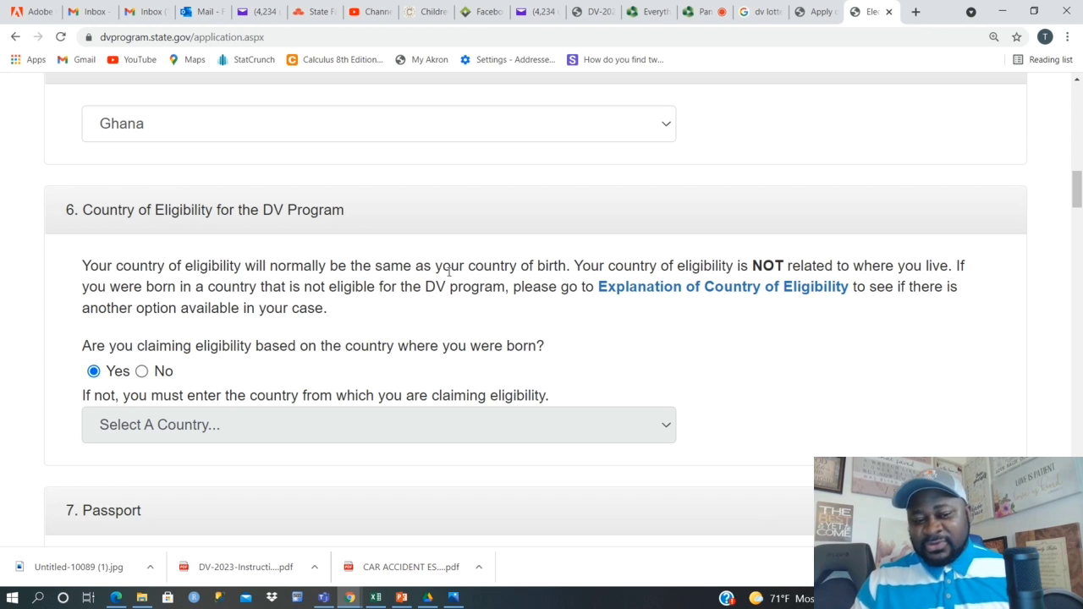
{"action": "left_click", "coordinate": [141, 371]}
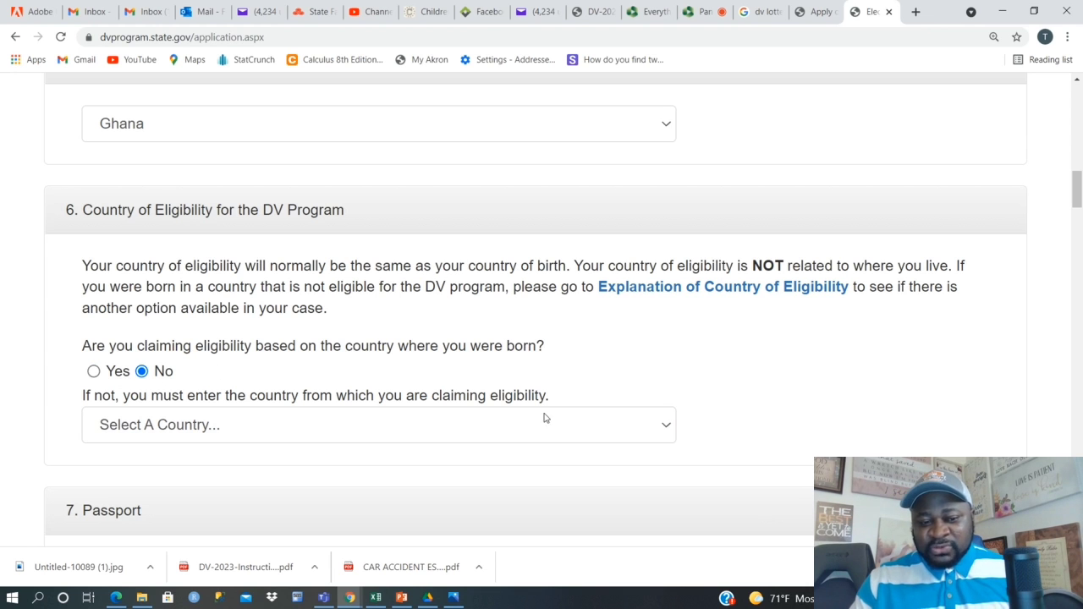
{"action": "left_click", "coordinate": [609, 432]}
{"action": "left_click", "coordinate": [639, 428]}
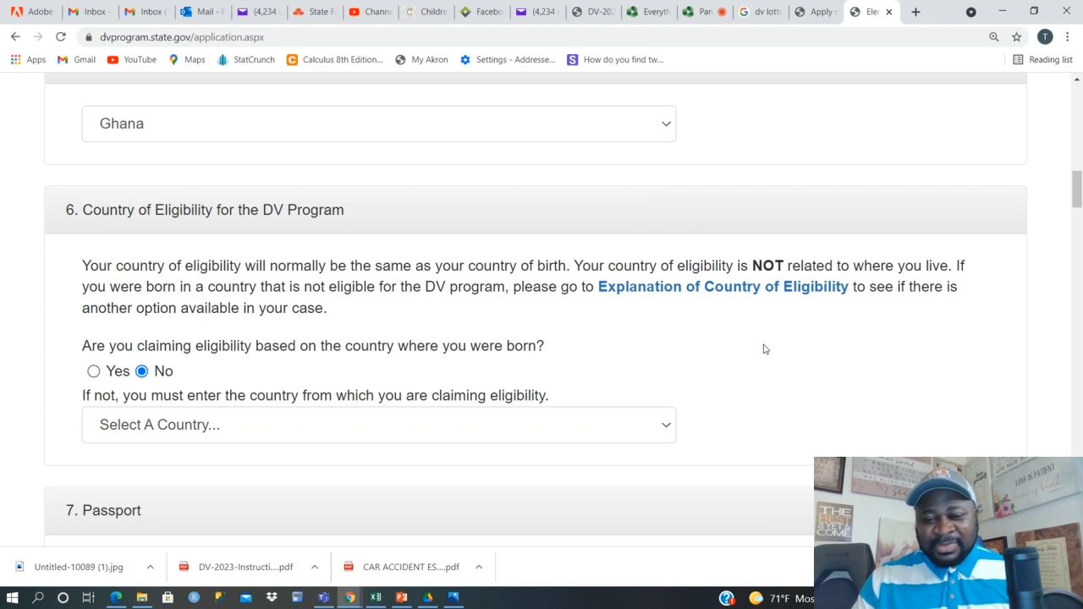
{"action": "left_click", "coordinate": [93, 372]}
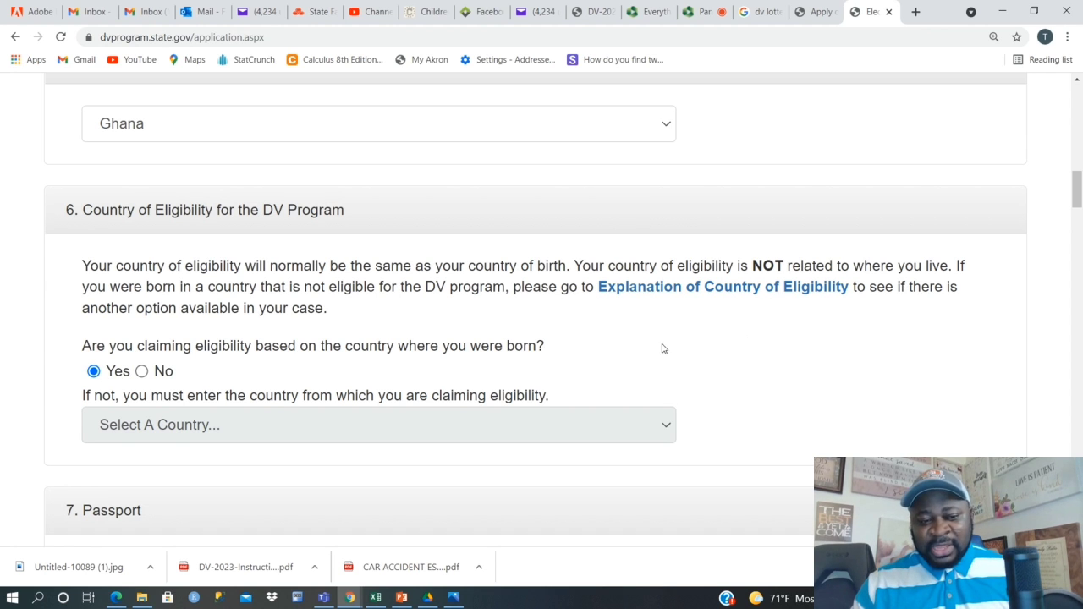
{"action": "scroll", "coordinate": [640, 367], "scroll_direction": "down", "scroll_amount": 2}
{"action": "scroll", "coordinate": [634, 370], "scroll_direction": "up", "scroll_amount": 3}
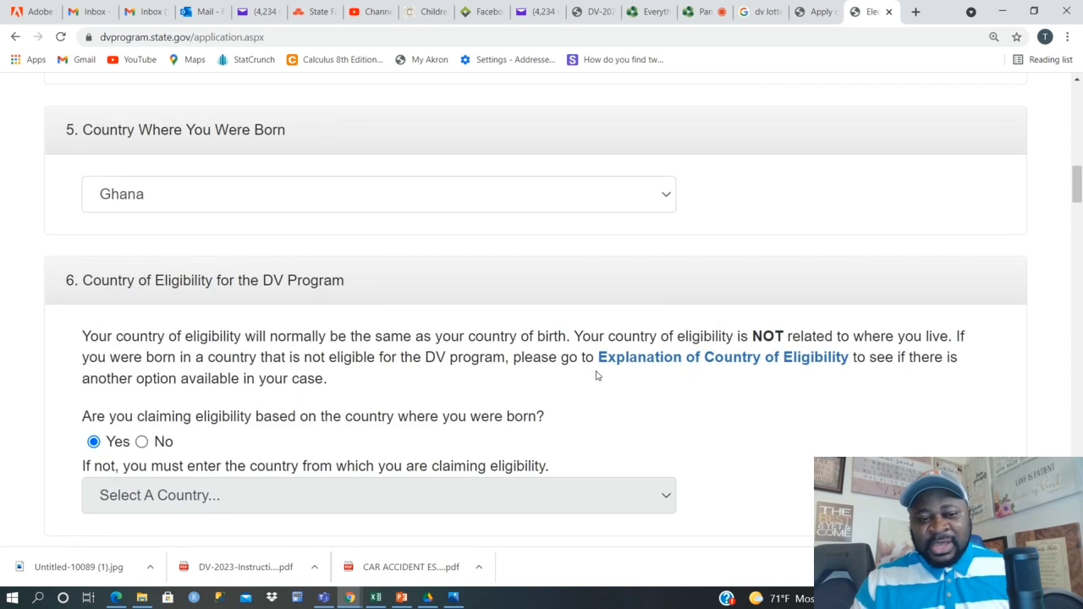
{"action": "scroll", "coordinate": [631, 371], "scroll_direction": "up", "scroll_amount": 3}
{"action": "scroll", "coordinate": [593, 375], "scroll_direction": "up", "scroll_amount": 10}
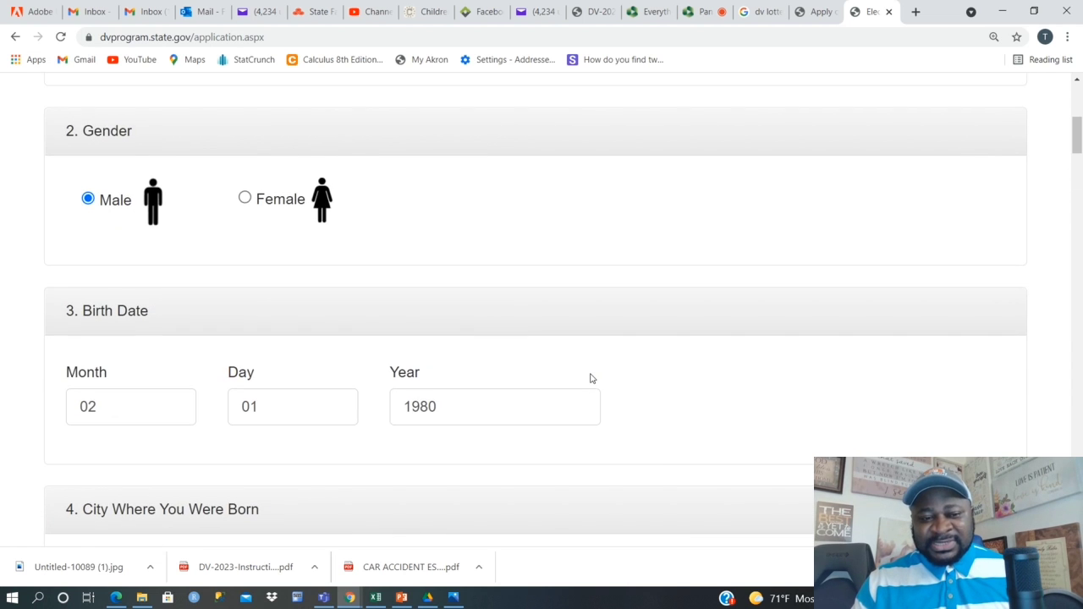
{"action": "scroll", "coordinate": [590, 384], "scroll_direction": "down", "scroll_amount": 5}
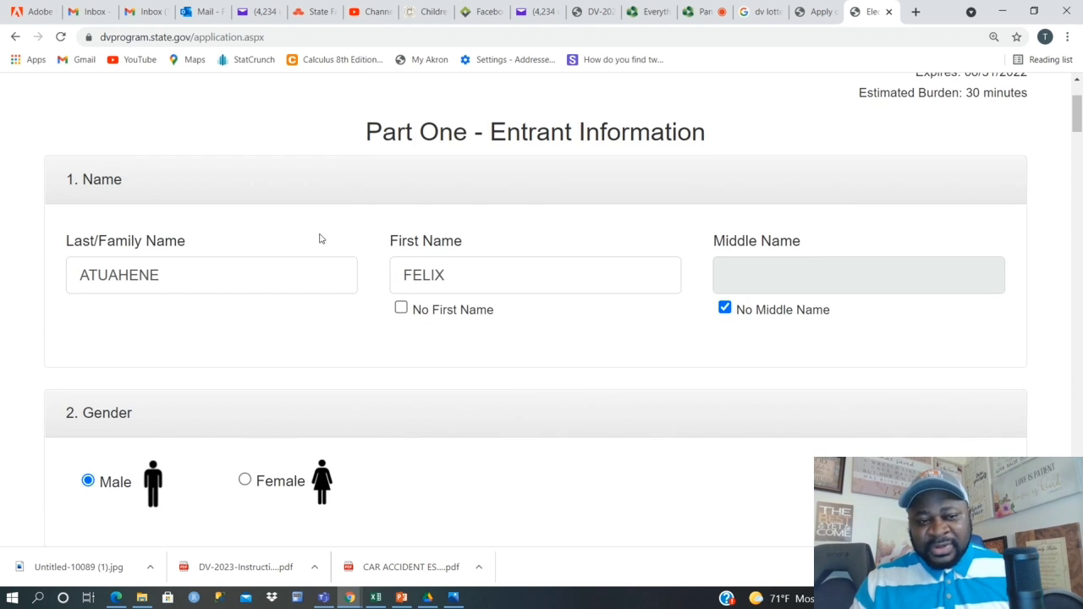
{"action": "scroll", "coordinate": [384, 277], "scroll_direction": "down", "scroll_amount": 3}
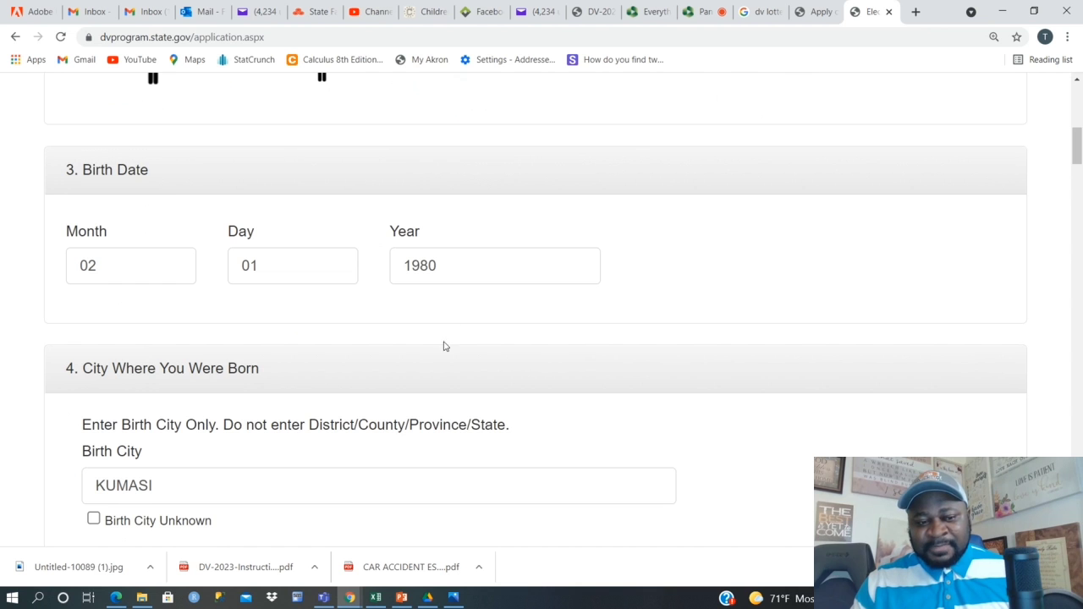
{"action": "scroll", "coordinate": [380, 401], "scroll_direction": "down", "scroll_amount": 7}
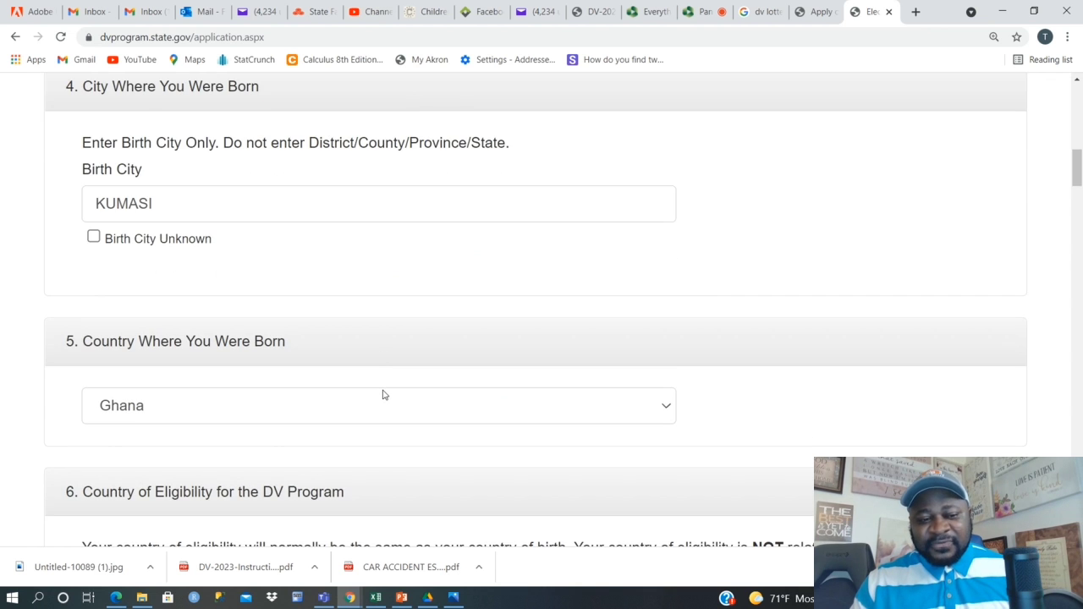
{"action": "scroll", "coordinate": [483, 376], "scroll_direction": "down", "scroll_amount": 5}
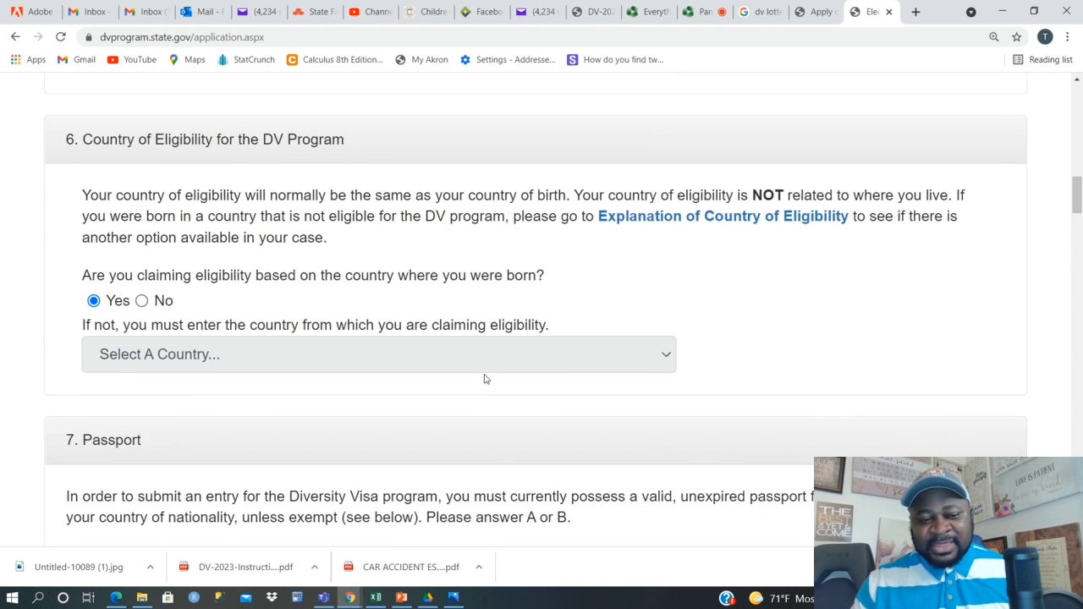
{"action": "scroll", "coordinate": [321, 380], "scroll_direction": "down", "scroll_amount": 3}
{"action": "scroll", "coordinate": [231, 370], "scroll_direction": "up", "scroll_amount": 1}
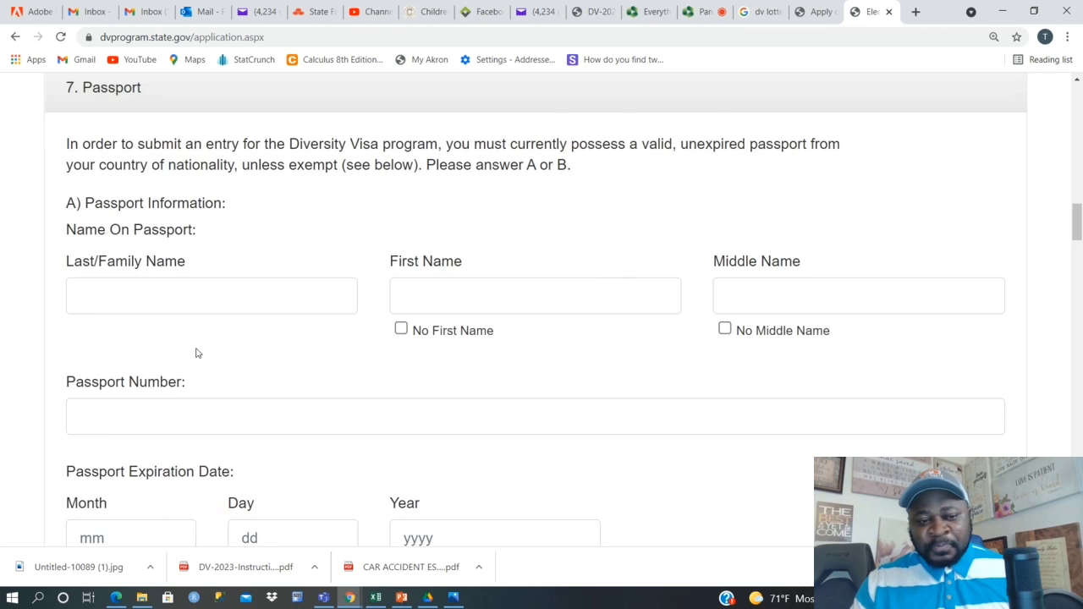
{"action": "scroll", "coordinate": [272, 335], "scroll_direction": "up", "scroll_amount": 1}
{"action": "scroll", "coordinate": [273, 335], "scroll_direction": "up", "scroll_amount": 1}
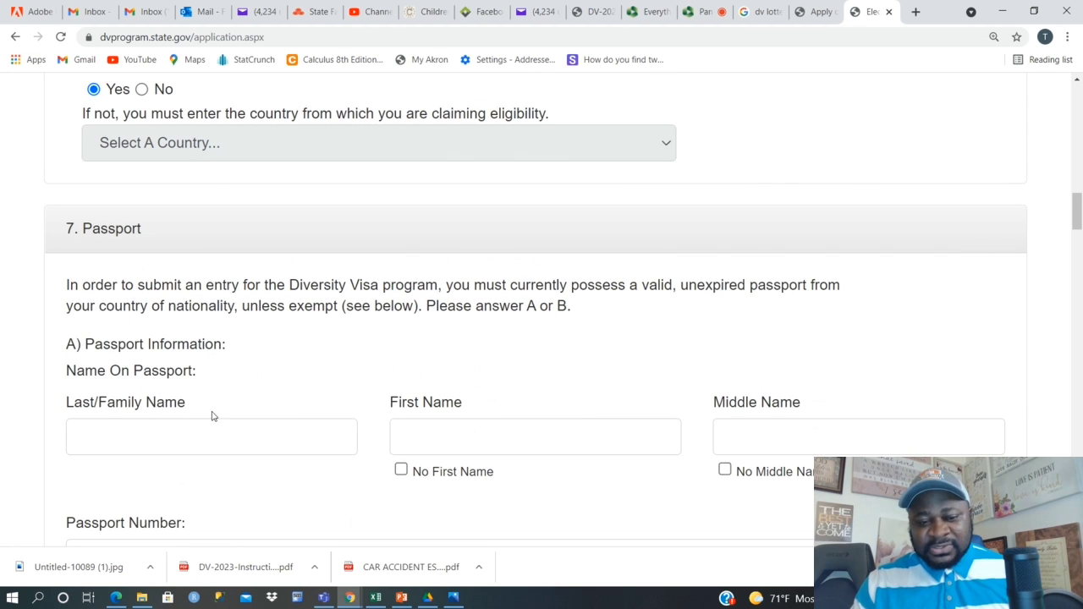
Enter the entrant's last and first name as on the passport, marking no middle name.
{"action": "left_click", "coordinate": [139, 435]}
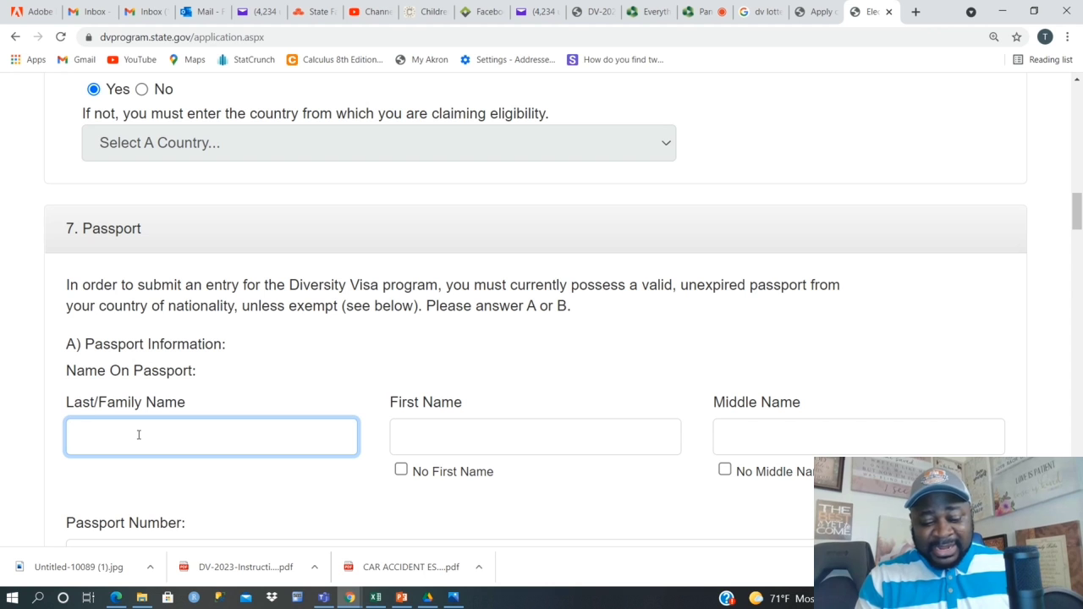
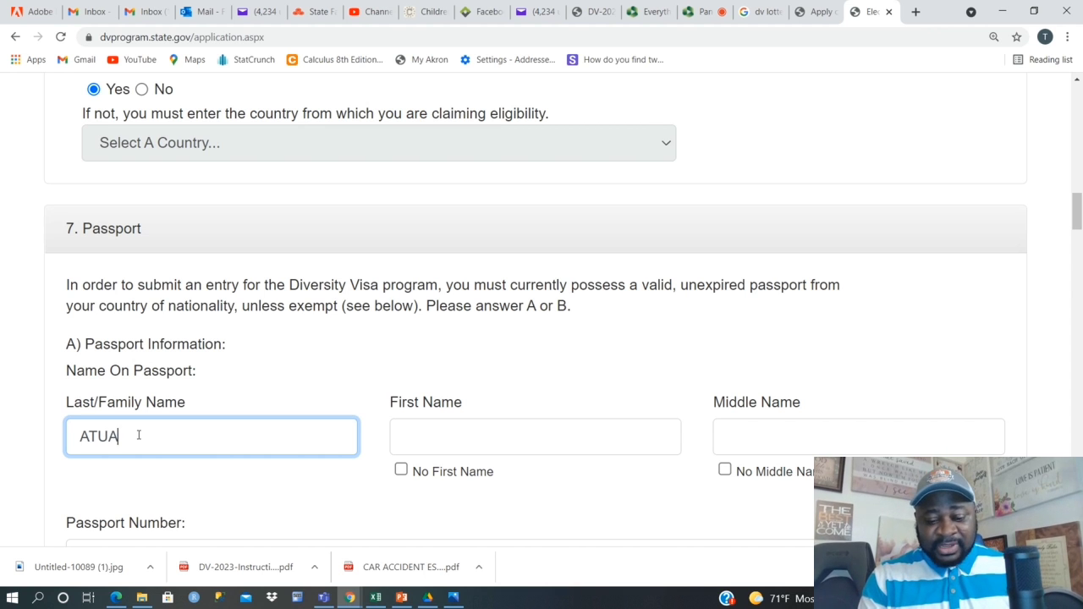
{"action": "left_click", "coordinate": [464, 446]}
{"action": "left_click", "coordinate": [725, 472]}
{"action": "left_click", "coordinate": [725, 472]}
Enter the entrant's passport number.
{"action": "scroll", "coordinate": [617, 384], "scroll_direction": "down", "scroll_amount": 2}
{"action": "left_click", "coordinate": [188, 414]}
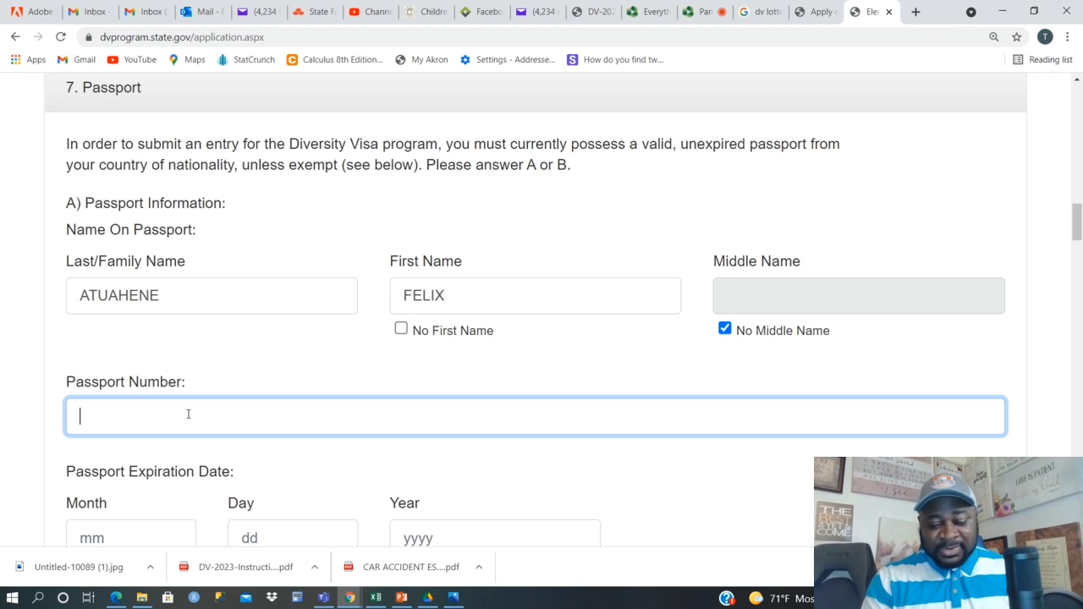
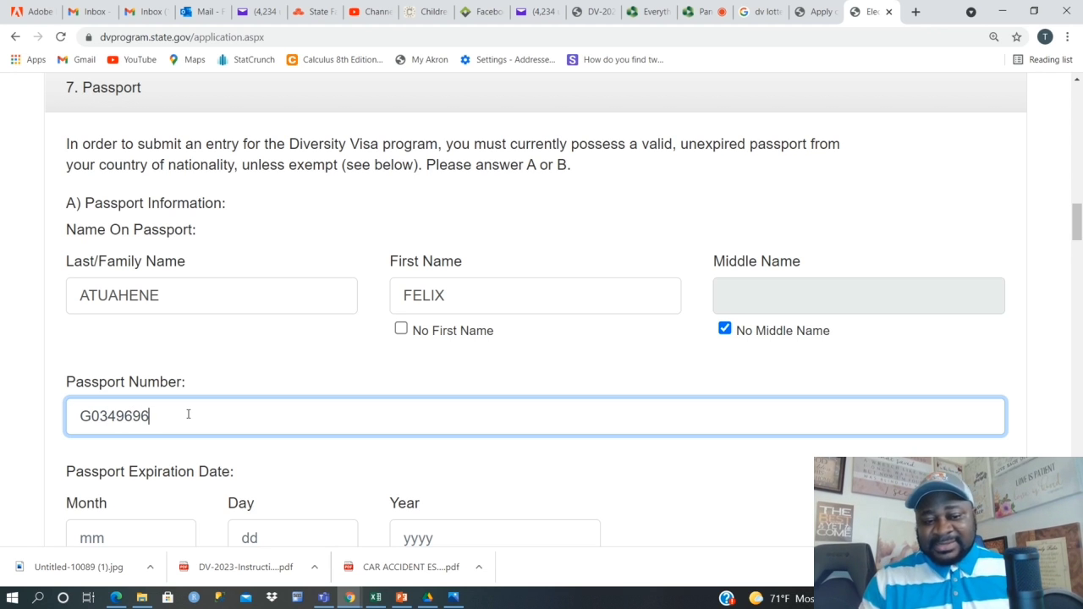
{"action": "left_click", "coordinate": [264, 357]}
Set the passport expiry date to 02/20/2025.
{"action": "scroll", "coordinate": [269, 355], "scroll_direction": "down", "scroll_amount": 1}
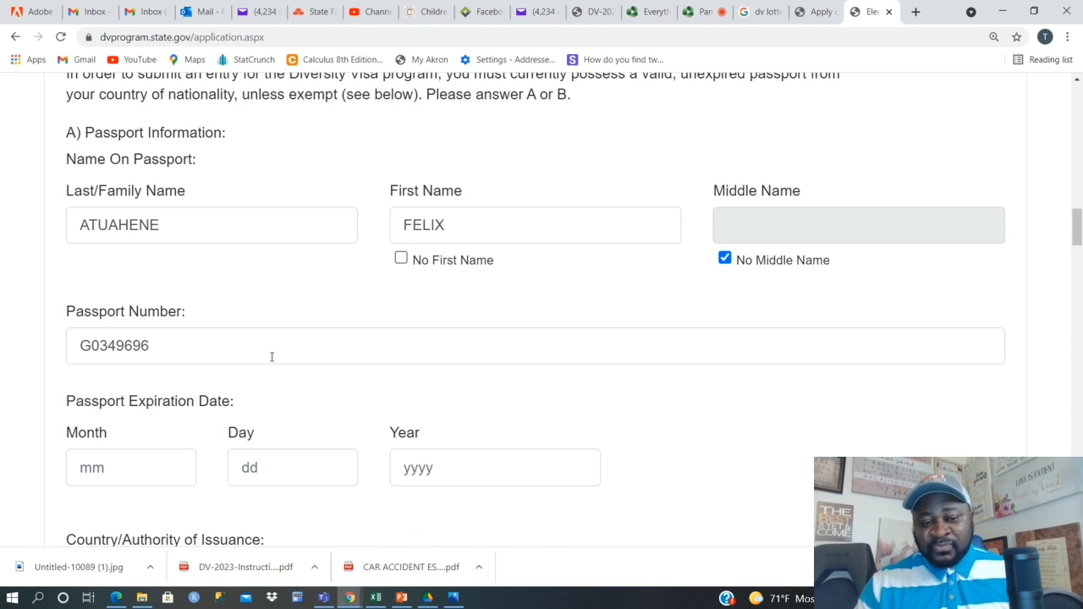
{"action": "left_click", "coordinate": [133, 480]}
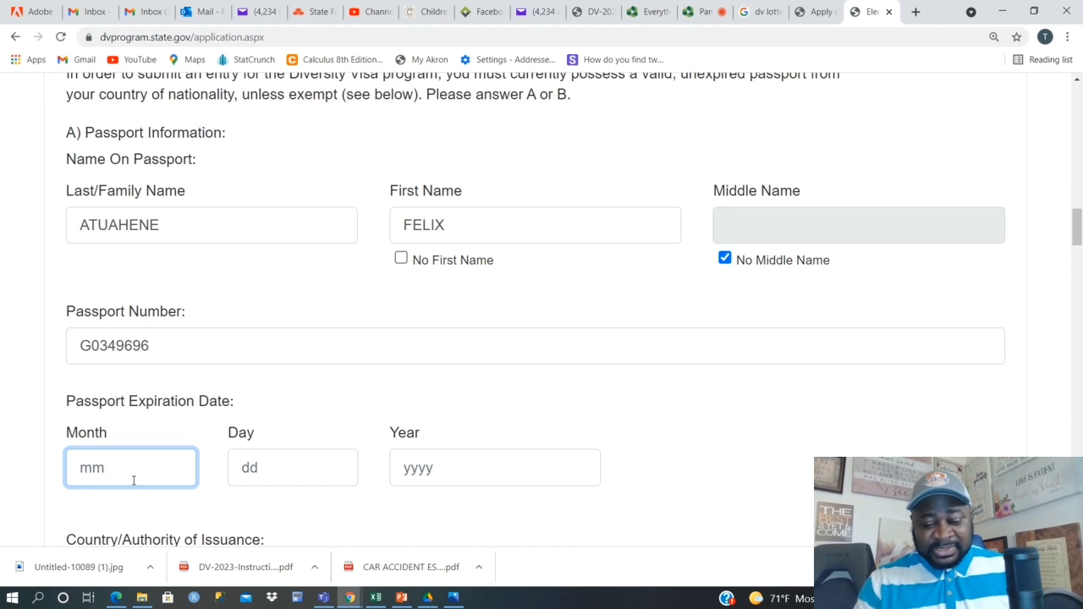
{"action": "type", "text": "02"}
{"action": "left_click", "coordinate": [266, 467]}
{"action": "type", "text": "20"}
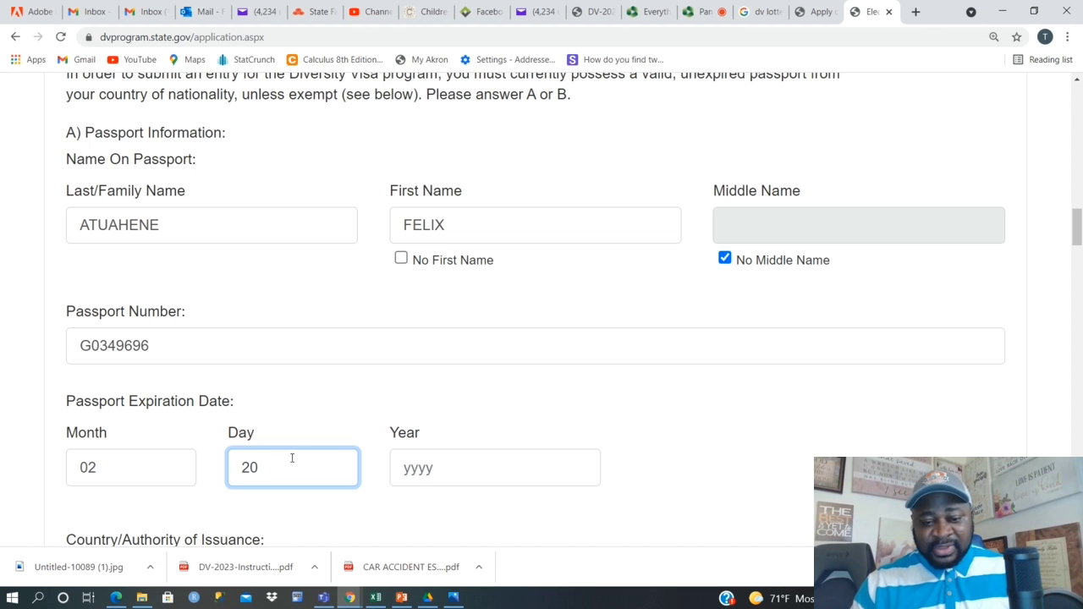
{"action": "left_click", "coordinate": [416, 467]}
{"action": "type", "text": "20"}
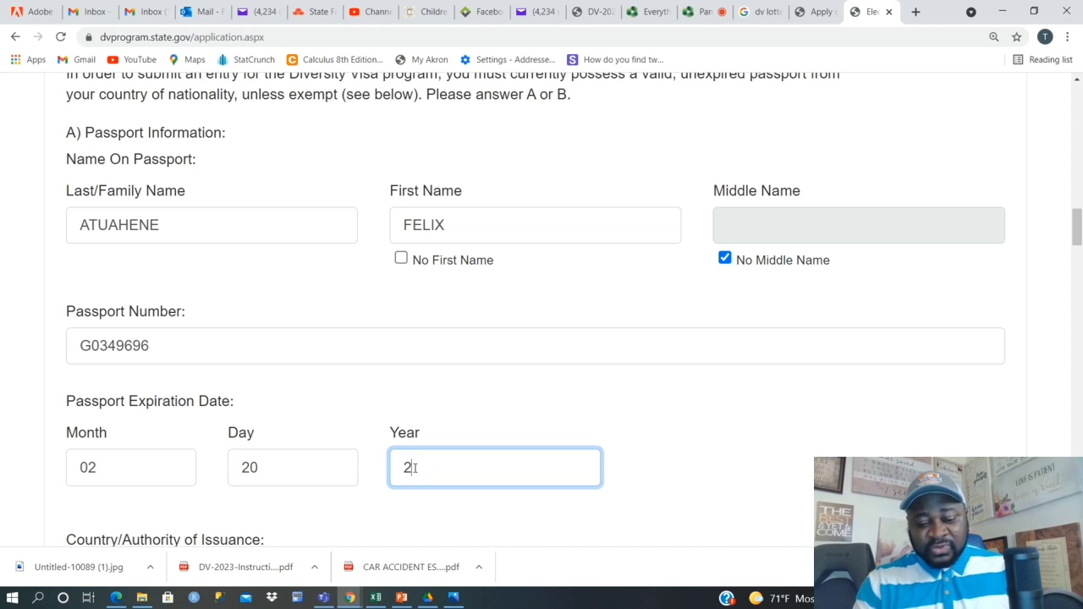
{"action": "type", "text": "5"}
{"action": "key", "text": "BackSpace"}
{"action": "type", "text": "25"}
{"action": "left_click", "coordinate": [797, 464]}
Pick Ghana in the Country/Authority of Issuance list, then scroll past Passport Exemption.
{"action": "scroll", "coordinate": [787, 457], "scroll_direction": "down", "scroll_amount": 2}
{"action": "scroll", "coordinate": [504, 421], "scroll_direction": "down", "scroll_amount": 1}
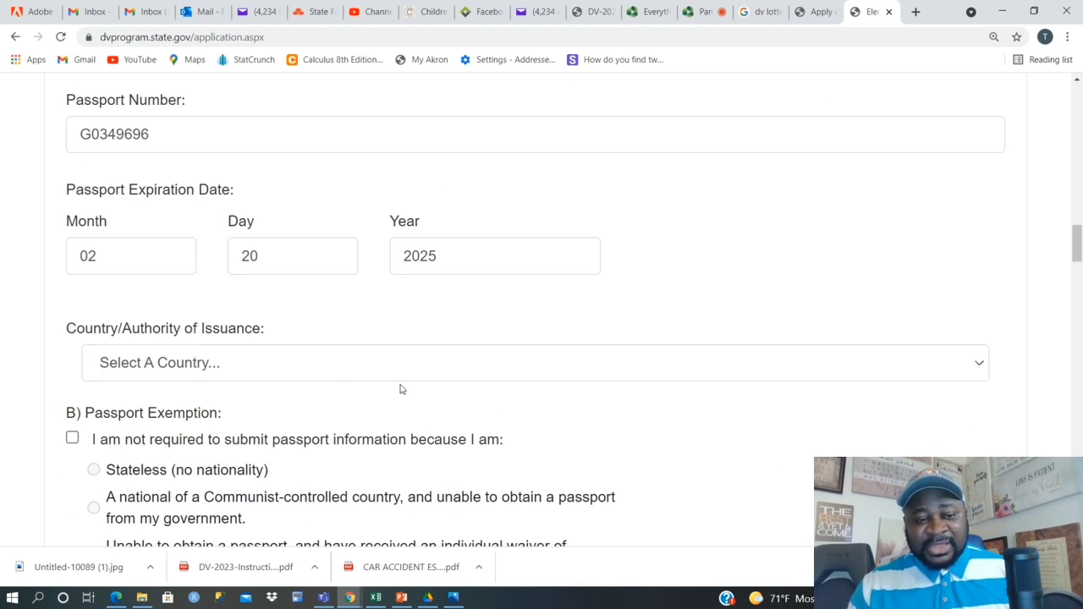
{"action": "left_click", "coordinate": [814, 373]}
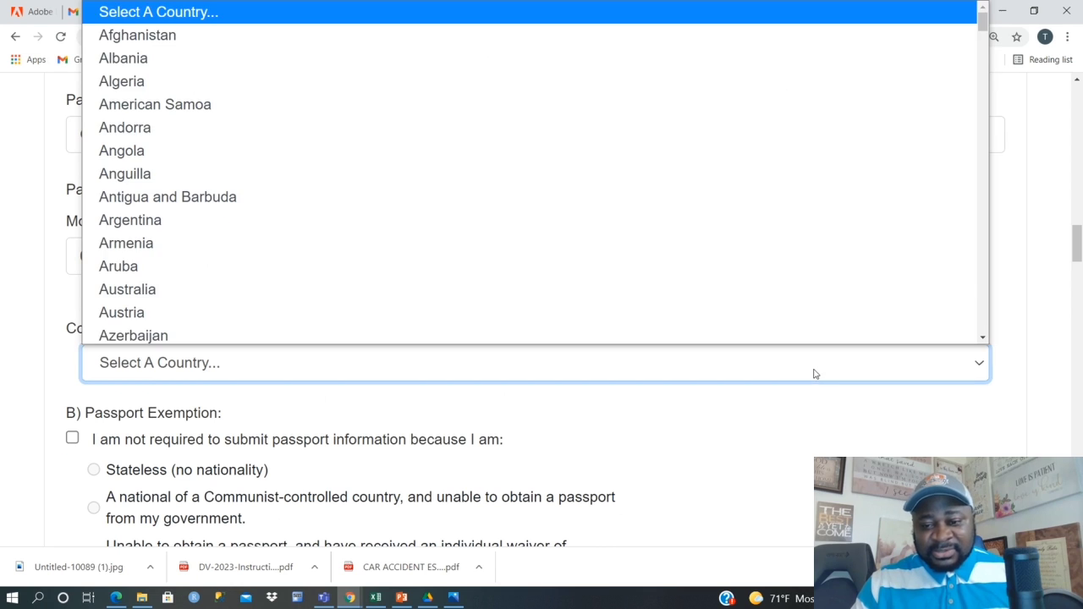
{"action": "key", "text": "g"}
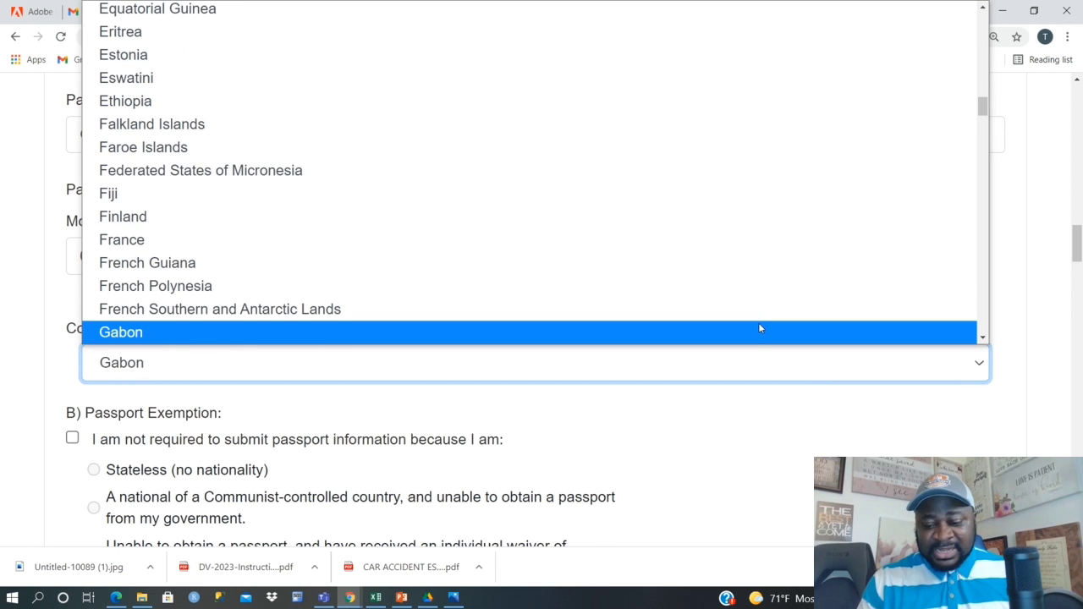
{"action": "key", "text": "Down"}
{"action": "key", "text": "Down"}
{"action": "key", "text": "Down"}
{"action": "key", "text": "Down"}
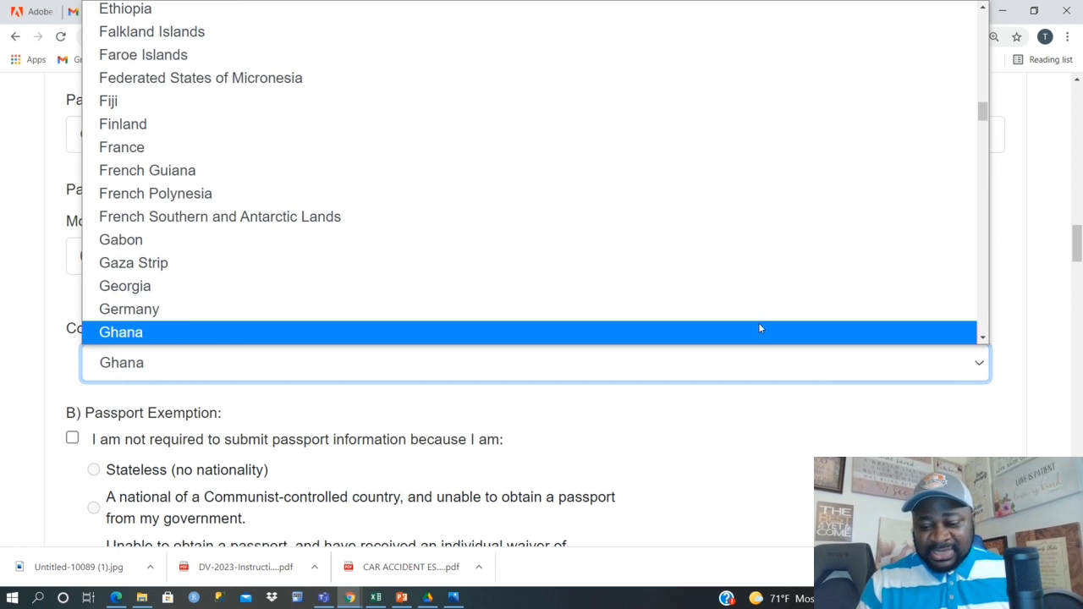
{"action": "key", "text": "Return"}
{"action": "left_click", "coordinate": [826, 232]}
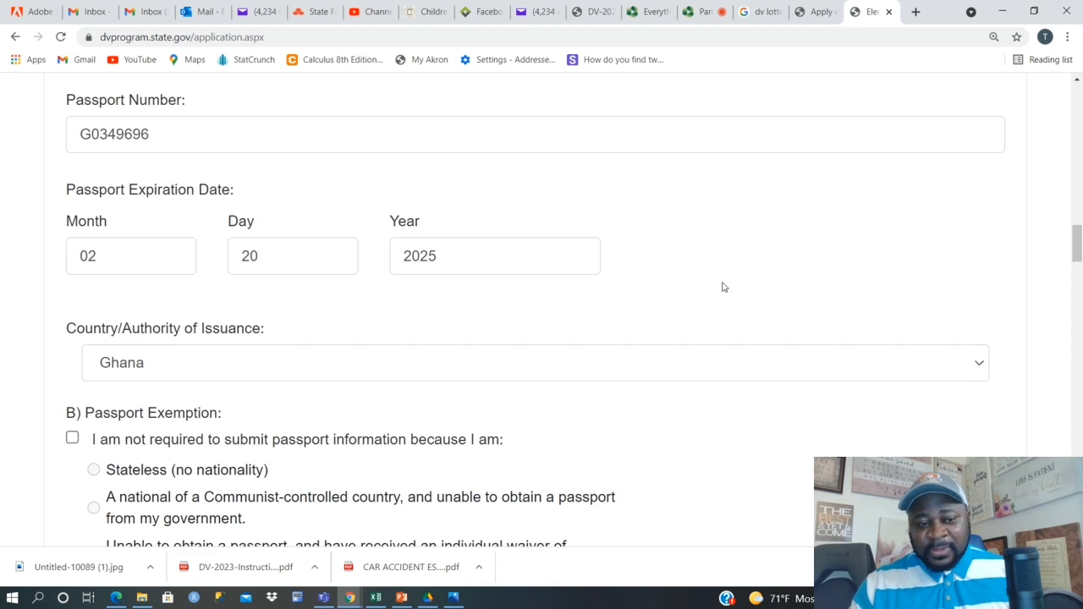
{"action": "scroll", "coordinate": [702, 338], "scroll_direction": "down", "scroll_amount": 1}
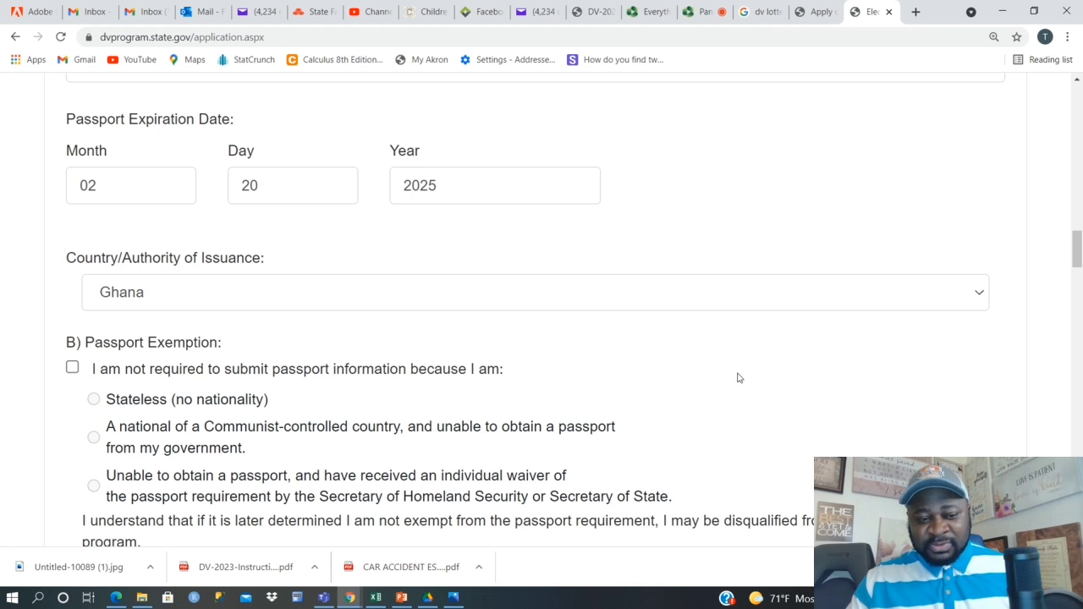
{"action": "scroll", "coordinate": [212, 389], "scroll_direction": "down", "scroll_amount": 1}
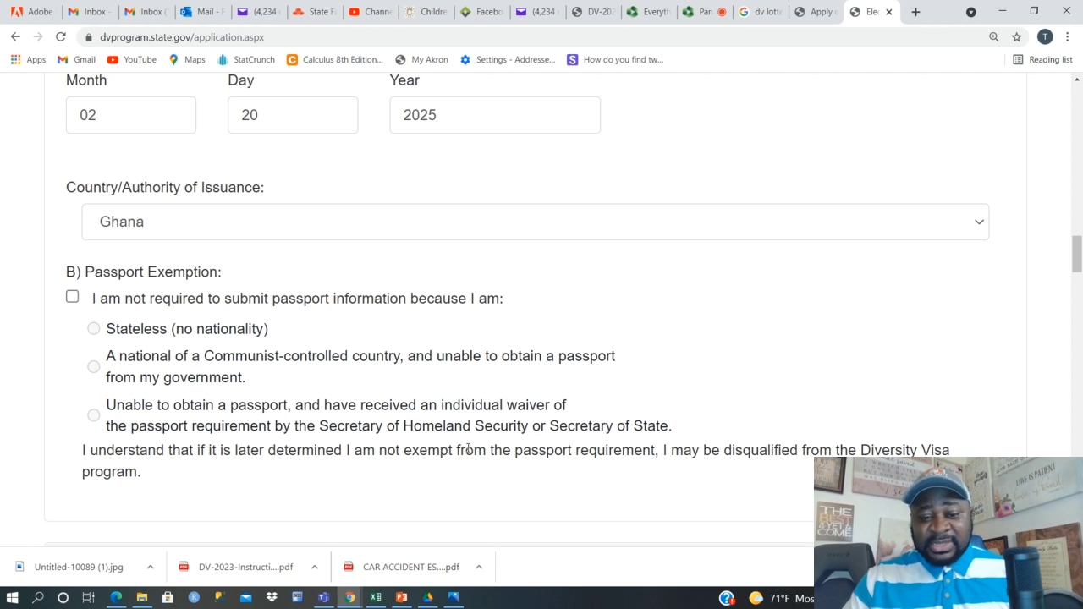
{"action": "scroll", "coordinate": [394, 420], "scroll_direction": "down", "scroll_amount": 1}
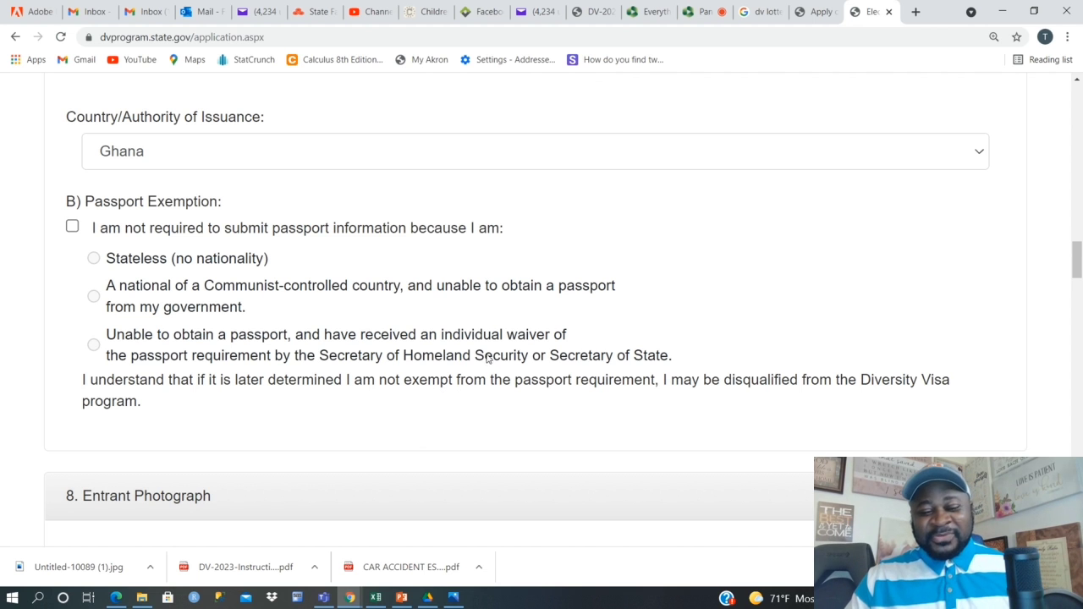
{"action": "scroll", "coordinate": [461, 368], "scroll_direction": "up", "scroll_amount": 3}
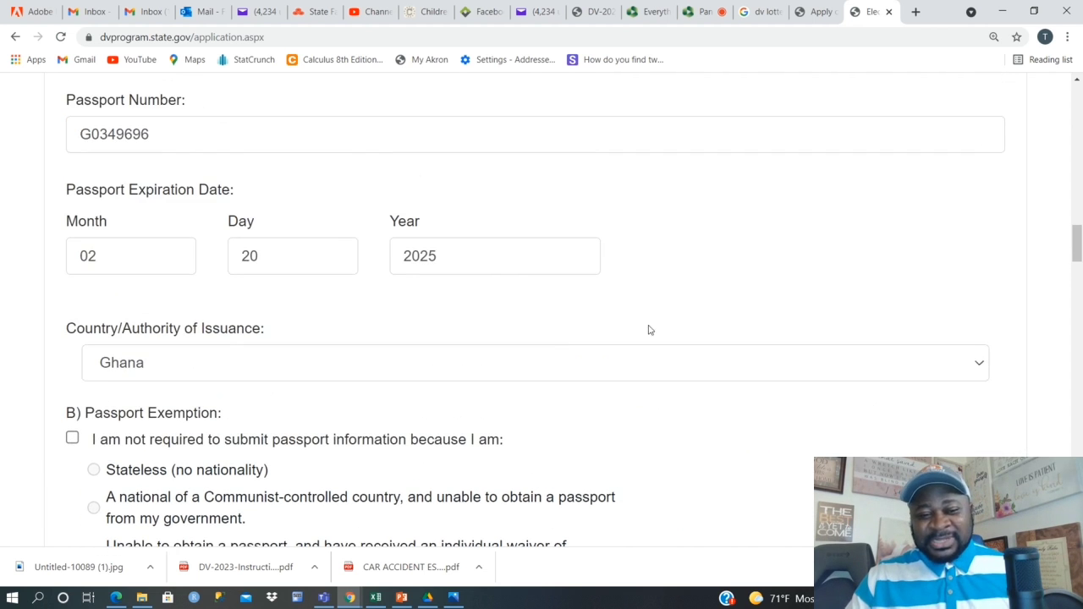
{"action": "scroll", "coordinate": [703, 310], "scroll_direction": "up", "scroll_amount": 2}
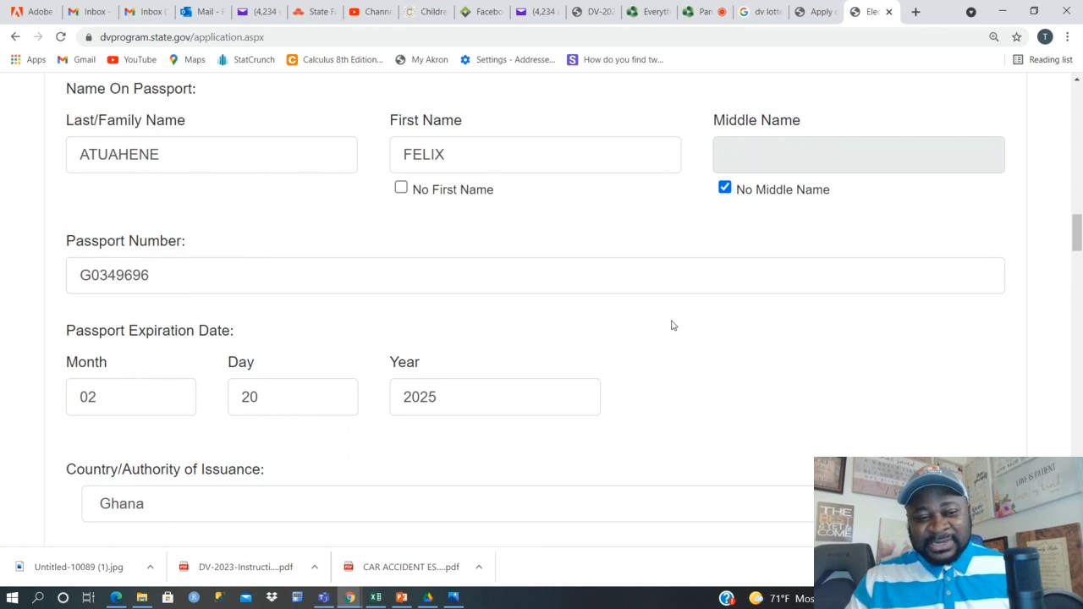
{"action": "scroll", "coordinate": [660, 338], "scroll_direction": "down", "scroll_amount": 5}
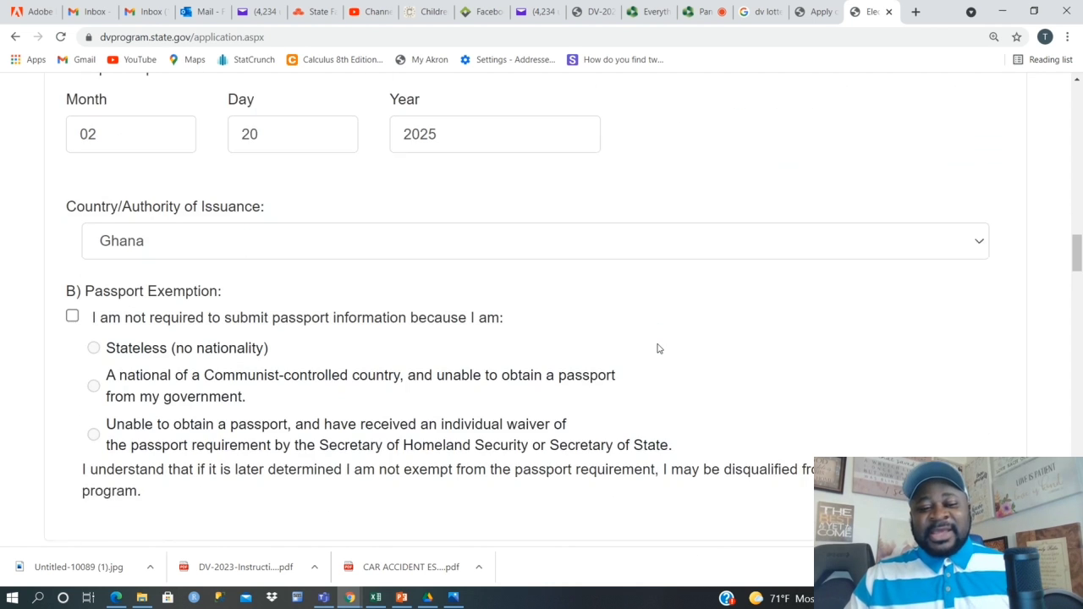
{"action": "scroll", "coordinate": [660, 348], "scroll_direction": "down", "scroll_amount": 3}
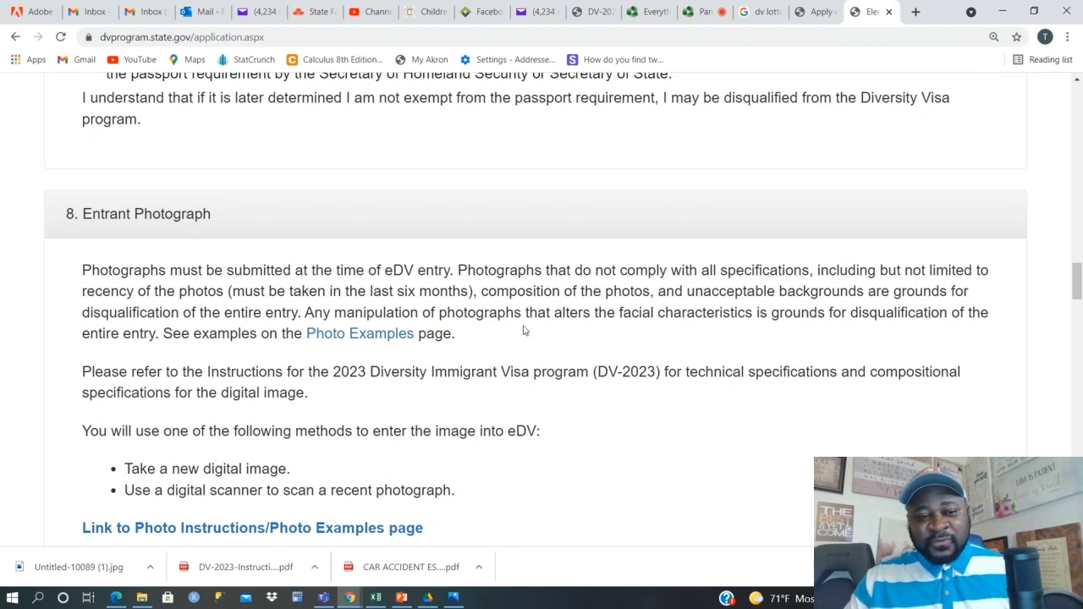
Upload us passport picture.jpg through Choose New Photo as the entrant photograph.
{"action": "scroll", "coordinate": [525, 356], "scroll_direction": "down", "scroll_amount": 1}
{"action": "scroll", "coordinate": [304, 295], "scroll_direction": "down", "scroll_amount": 3}
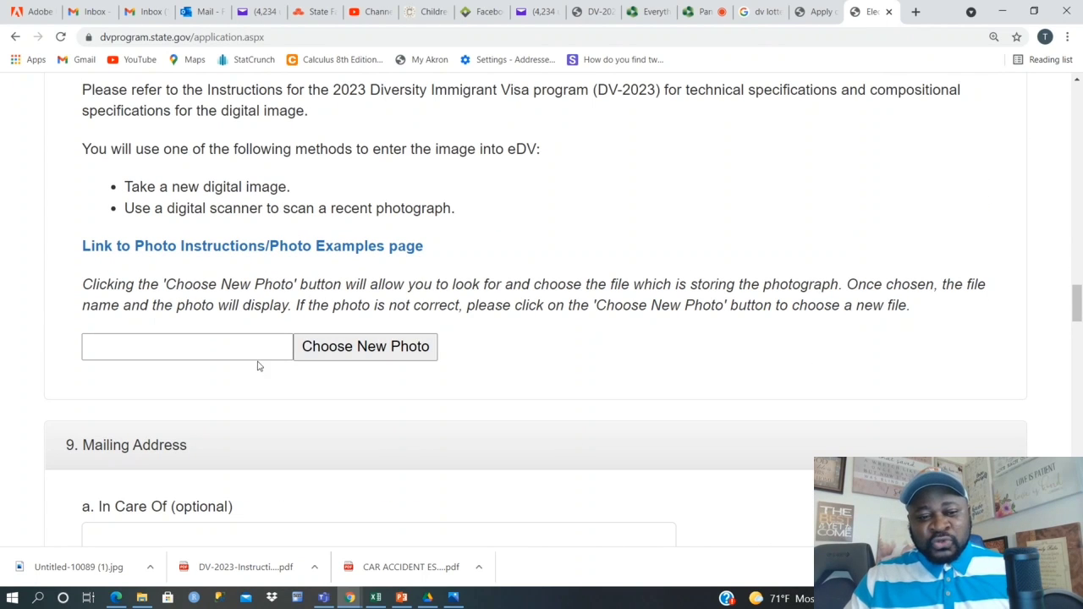
{"action": "left_click", "coordinate": [362, 347]}
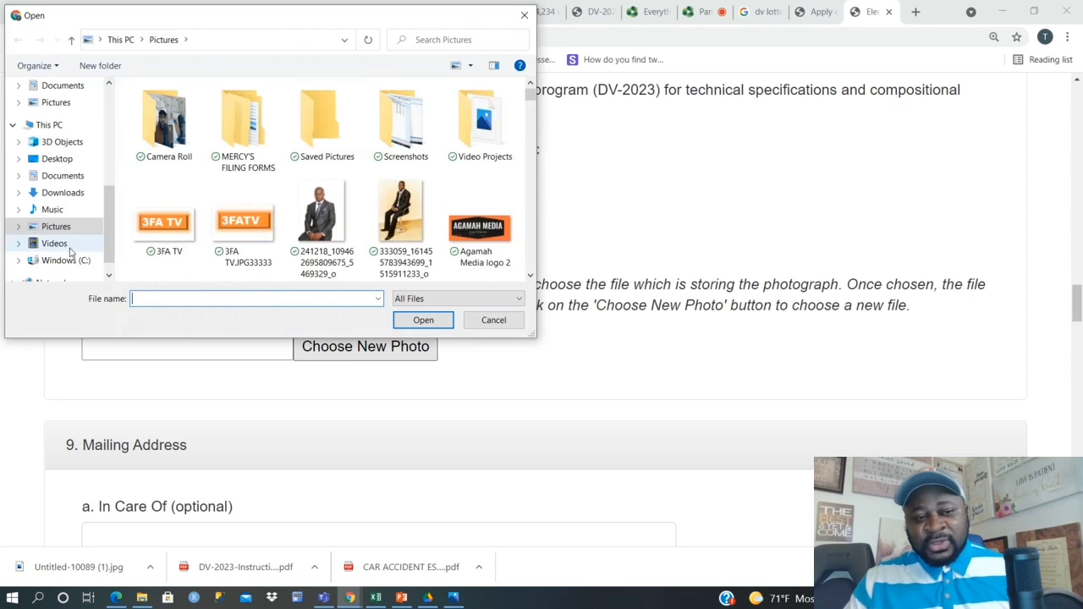
{"action": "left_click", "coordinate": [178, 301]}
{"action": "type", "text": "US Pl"}
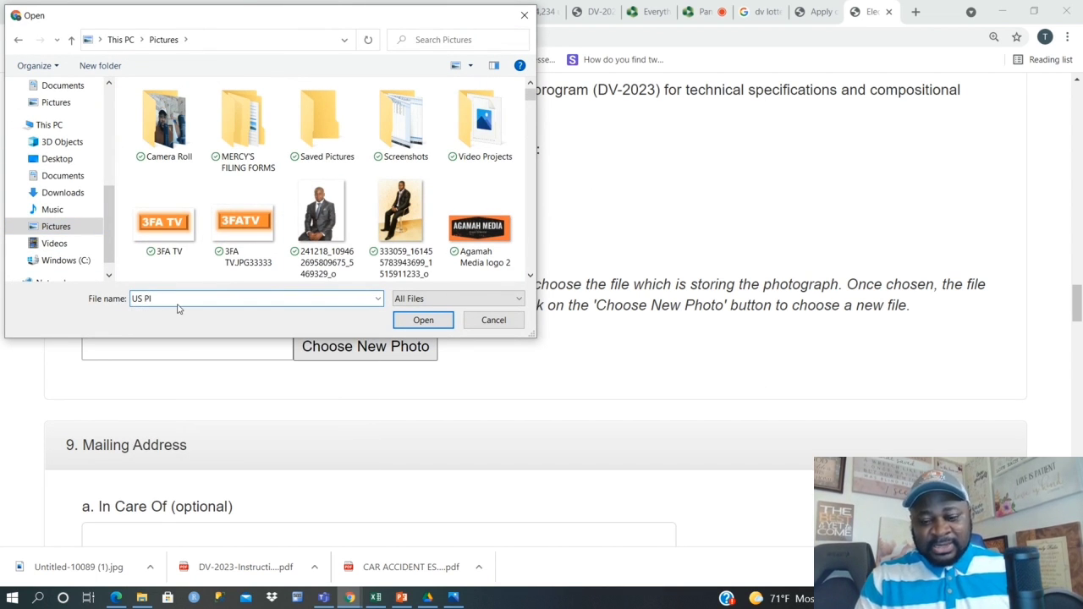
{"action": "key", "text": "BackSpace"}
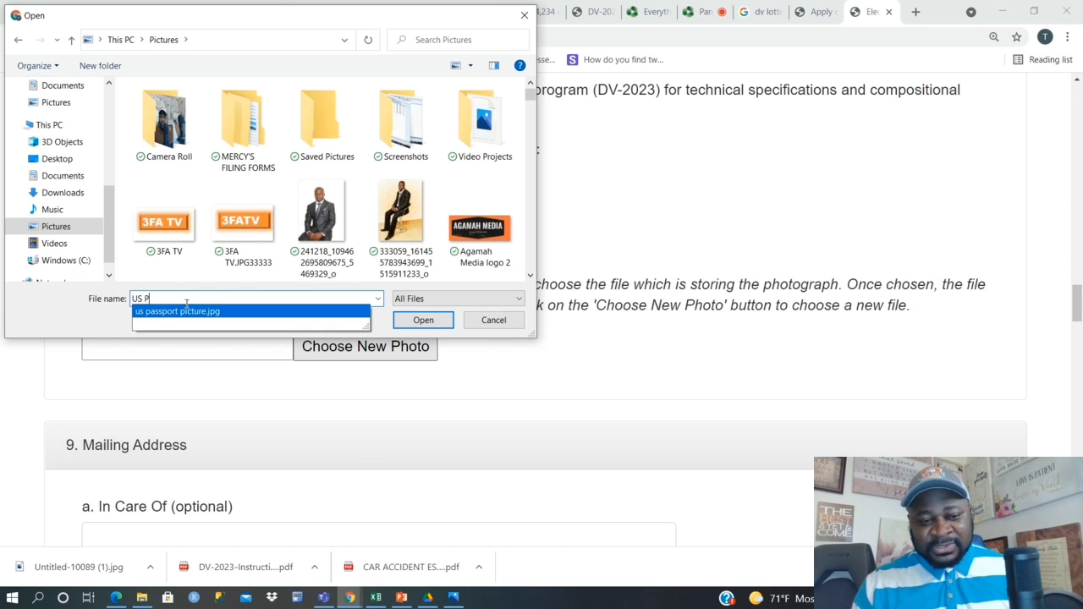
{"action": "left_click", "coordinate": [188, 313]}
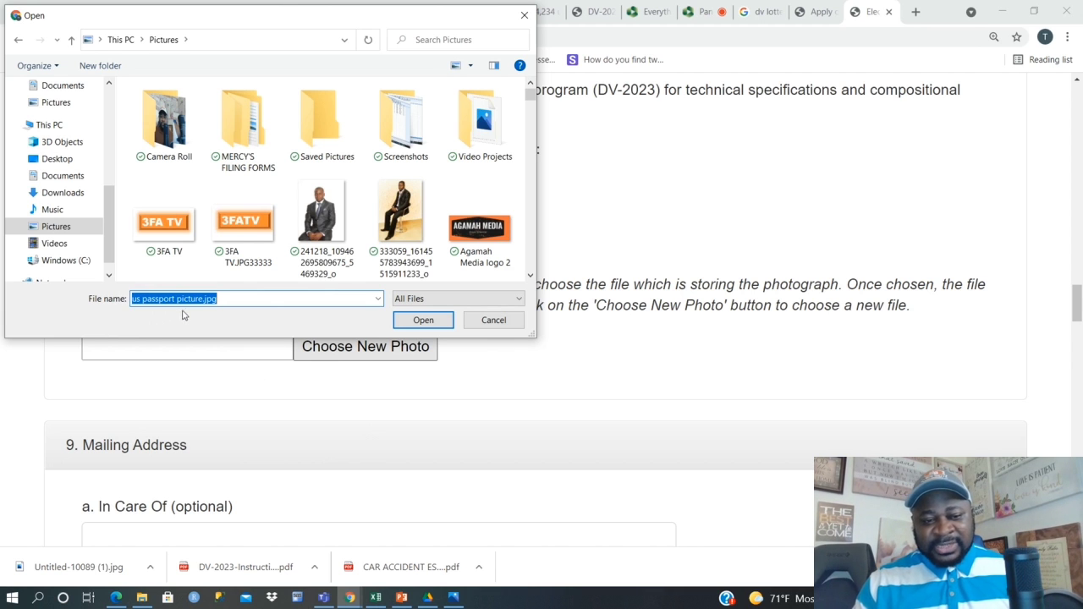
{"action": "left_click", "coordinate": [423, 321]}
{"action": "scroll", "coordinate": [495, 406], "scroll_direction": "down", "scroll_amount": 2}
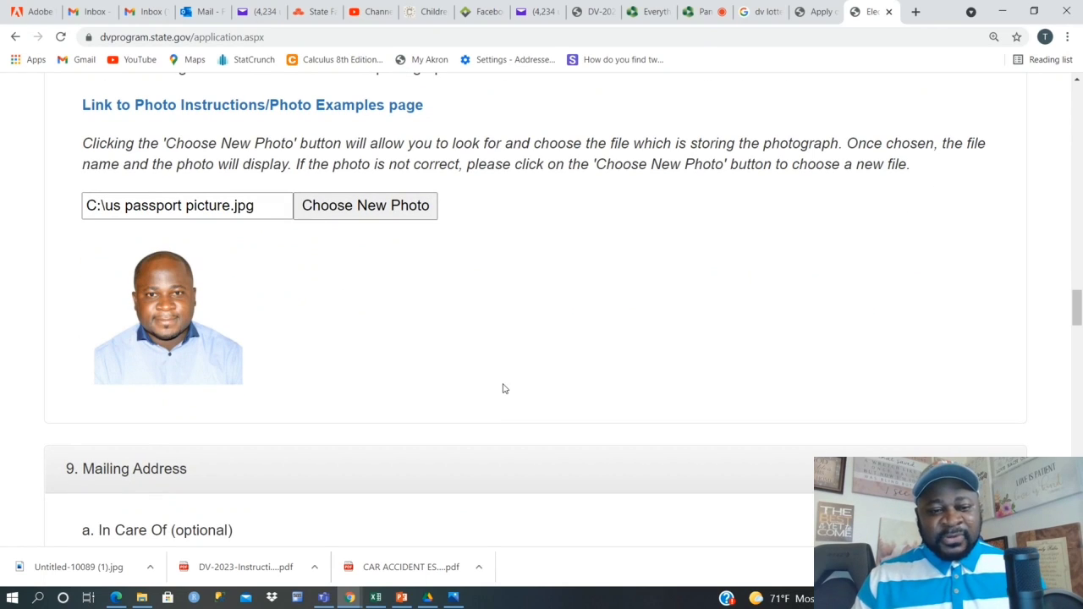
{"action": "scroll", "coordinate": [521, 366], "scroll_direction": "down", "scroll_amount": 1}
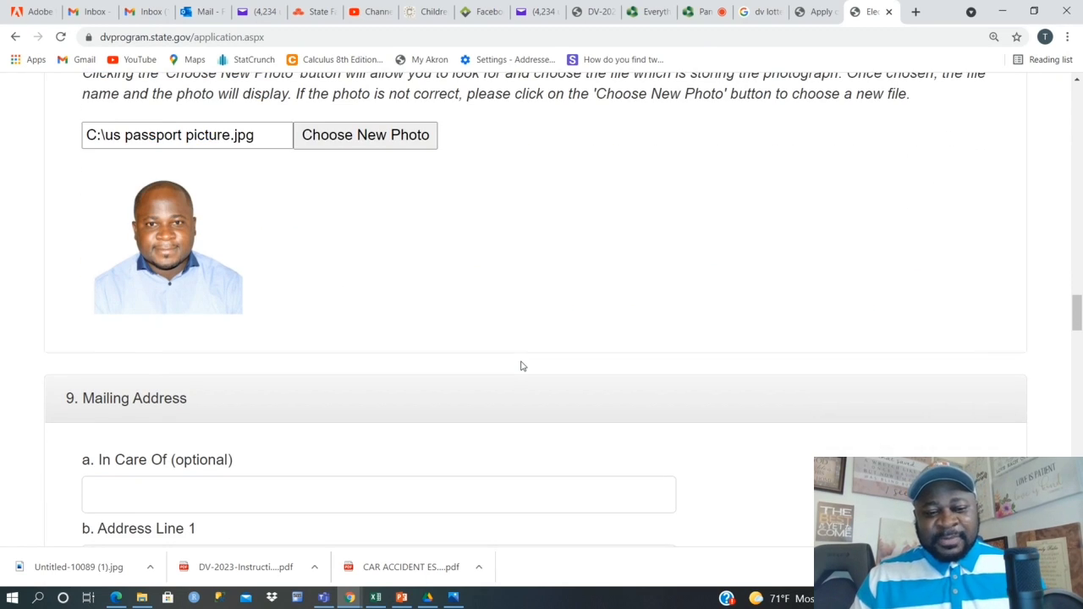
{"action": "scroll", "coordinate": [521, 366], "scroll_direction": "up", "scroll_amount": 1}
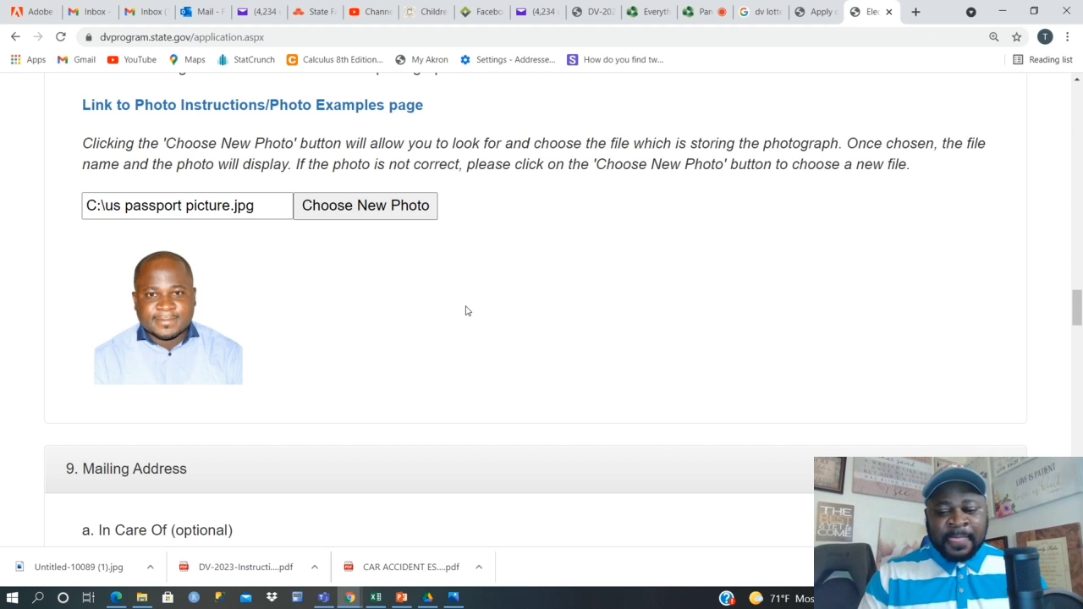
{"action": "scroll", "coordinate": [423, 288], "scroll_direction": "down", "scroll_amount": 2}
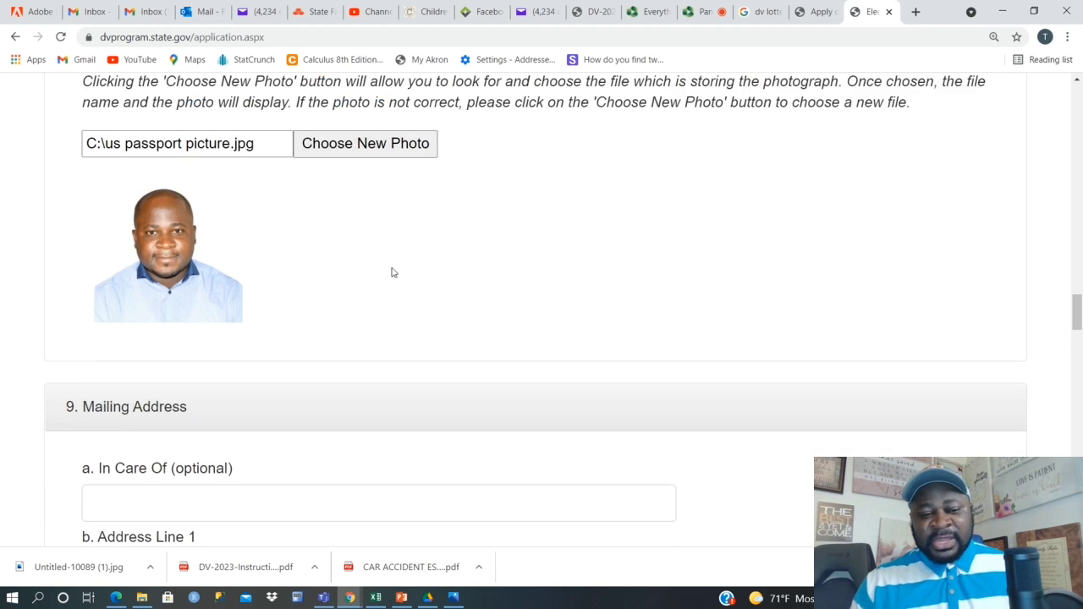
{"action": "scroll", "coordinate": [245, 358], "scroll_direction": "down", "scroll_amount": 1}
Type the contact's full name into the In Care Of field, then go to Address Line 1.
{"action": "left_click", "coordinate": [165, 353]}
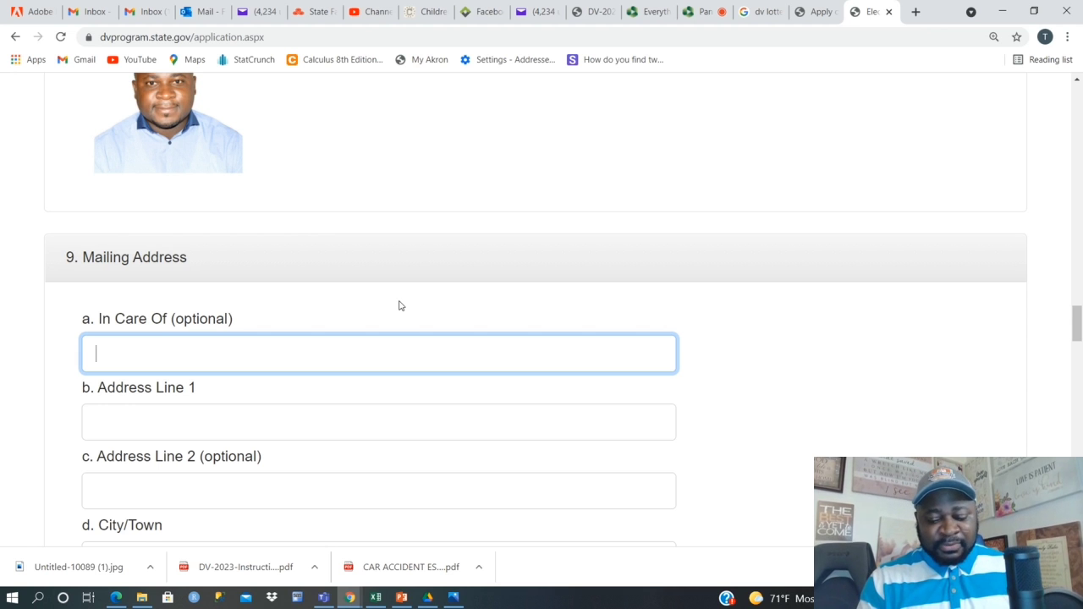
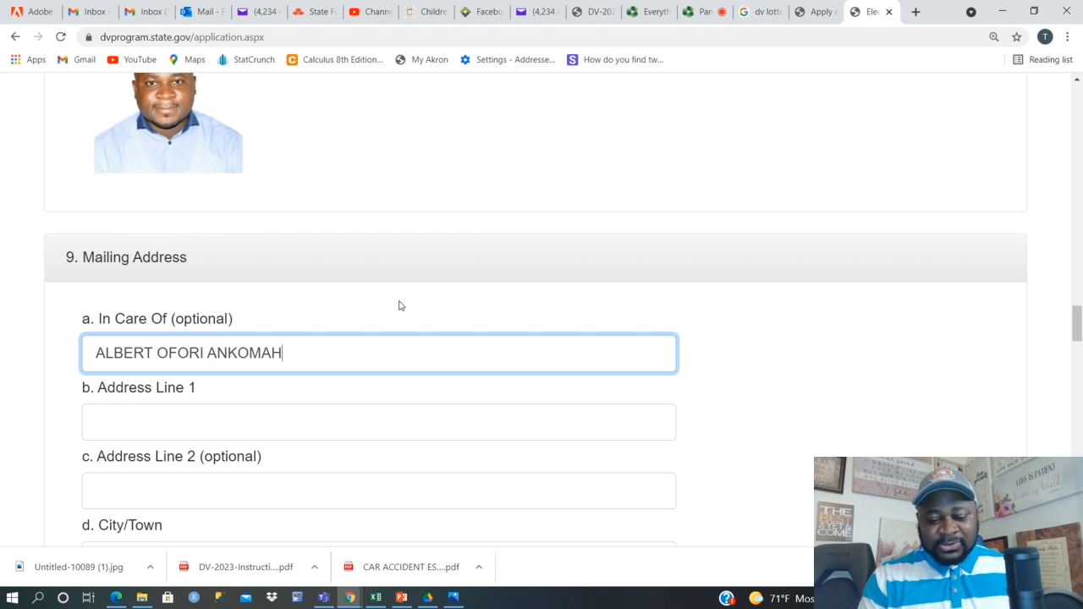
{"action": "left_click", "coordinate": [484, 304]}
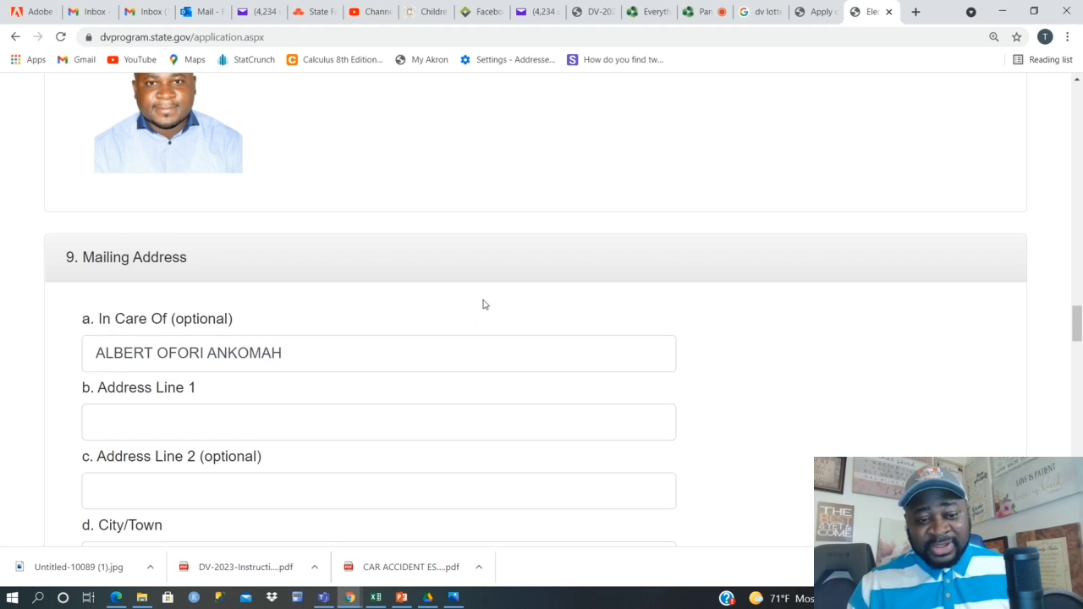
{"action": "scroll", "coordinate": [484, 305], "scroll_direction": "down", "scroll_amount": 1}
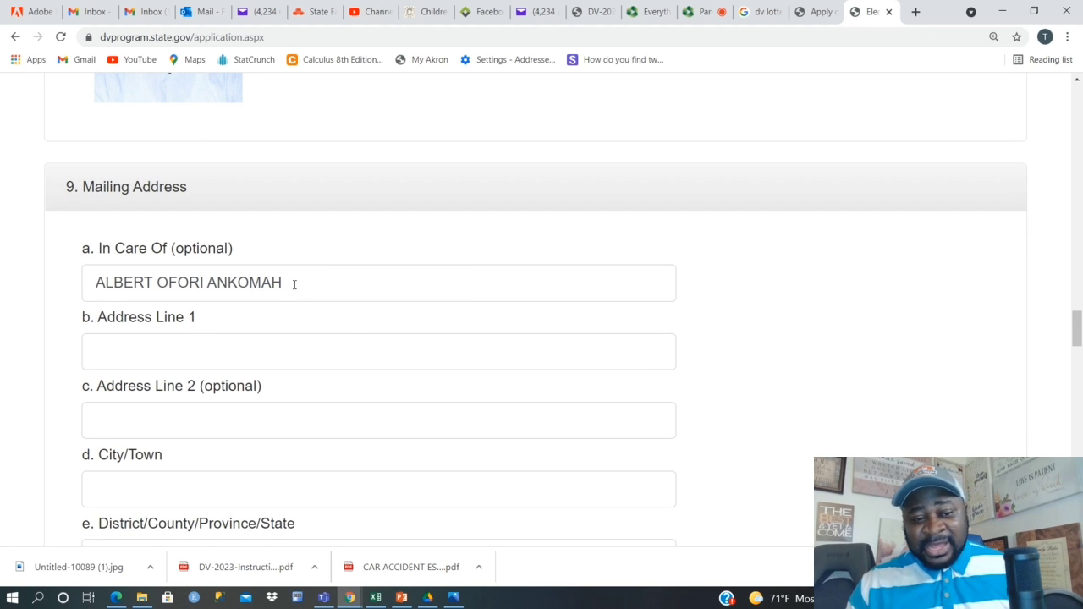
{"action": "left_click", "coordinate": [170, 349]}
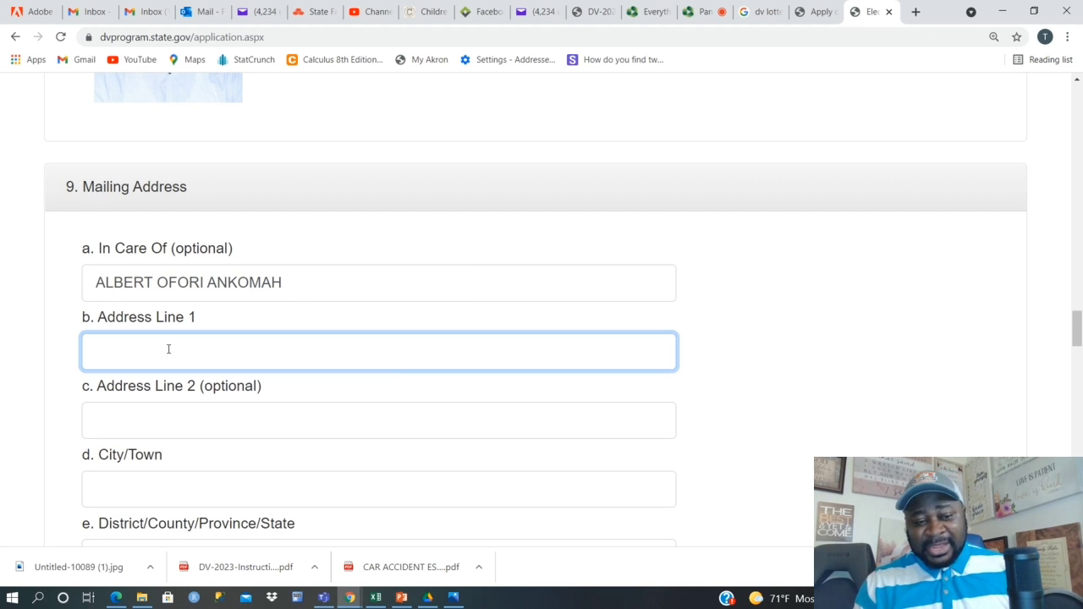